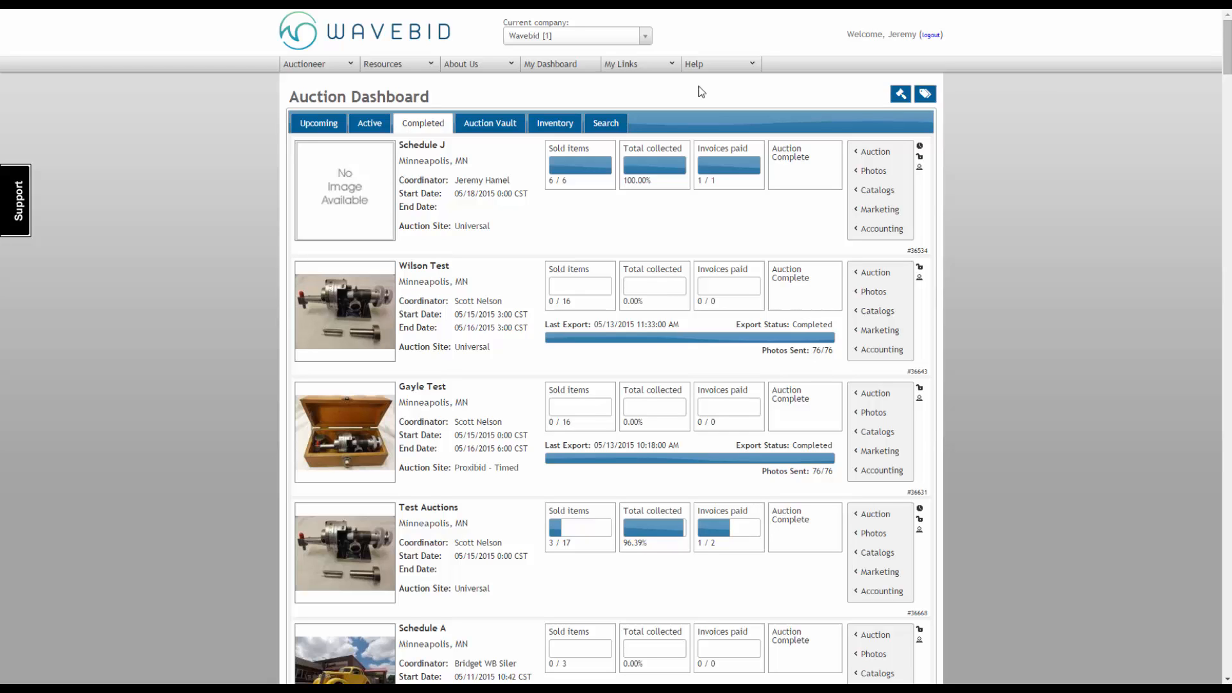
Step: Open the company's Check Layouts page in the accounting settings
left_click(660, 67)
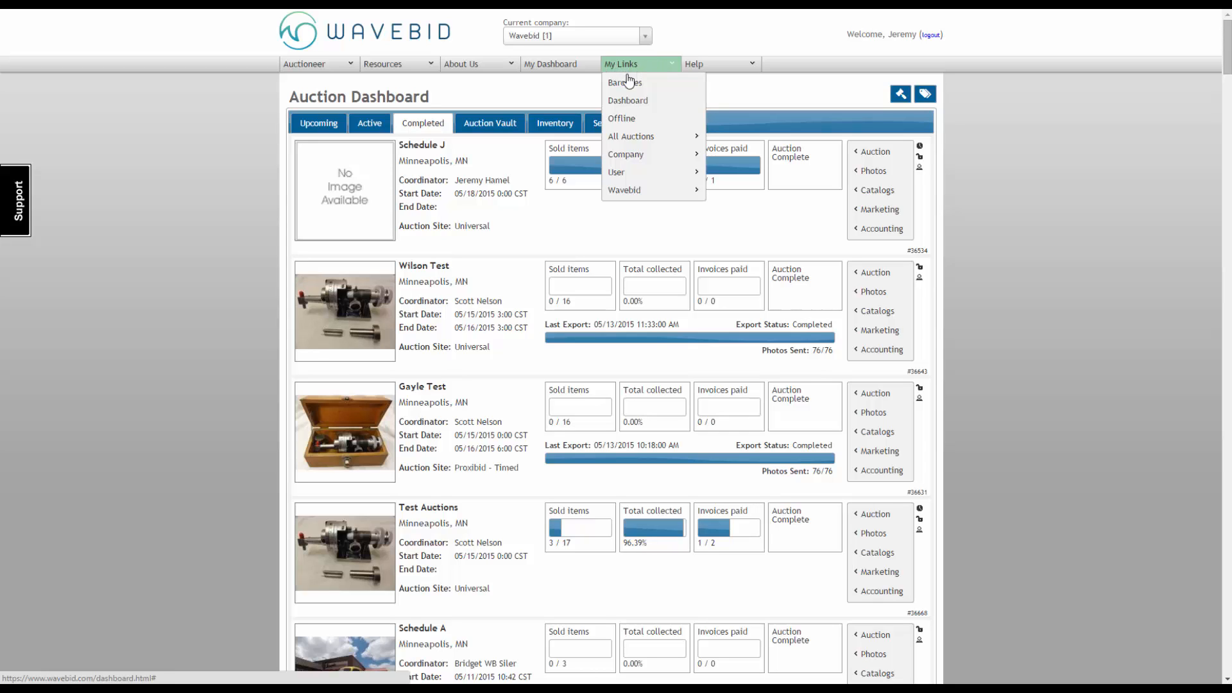
mouse_move(643, 158)
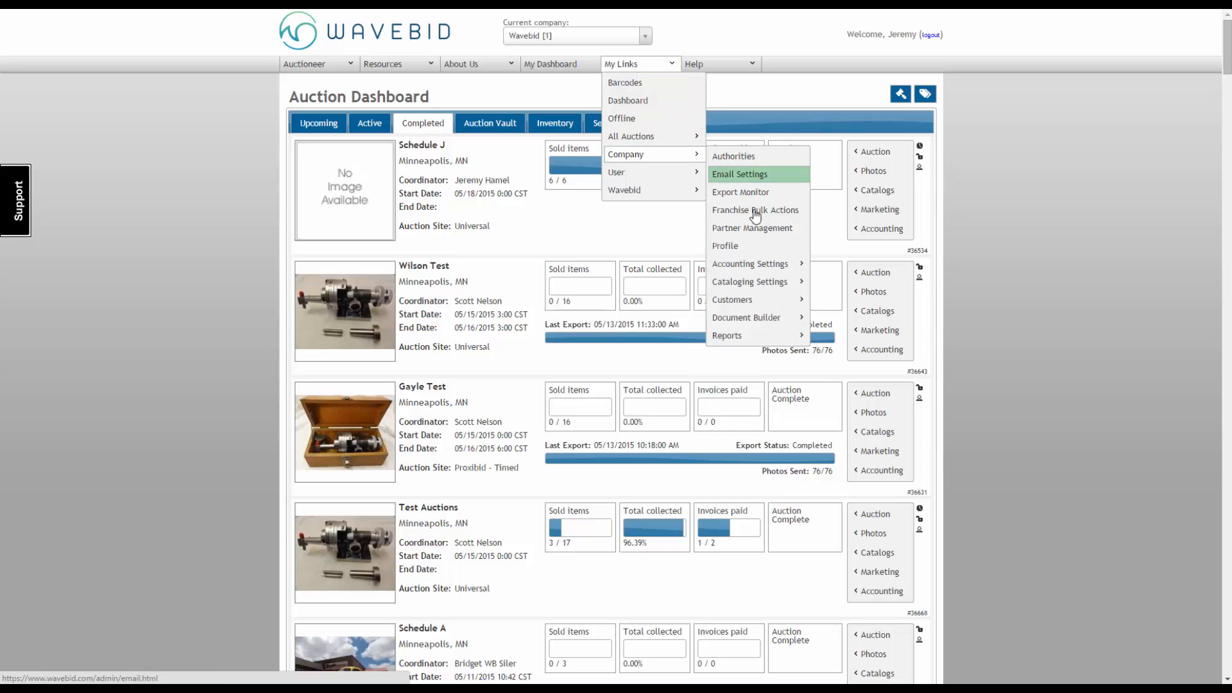
mouse_move(760, 268)
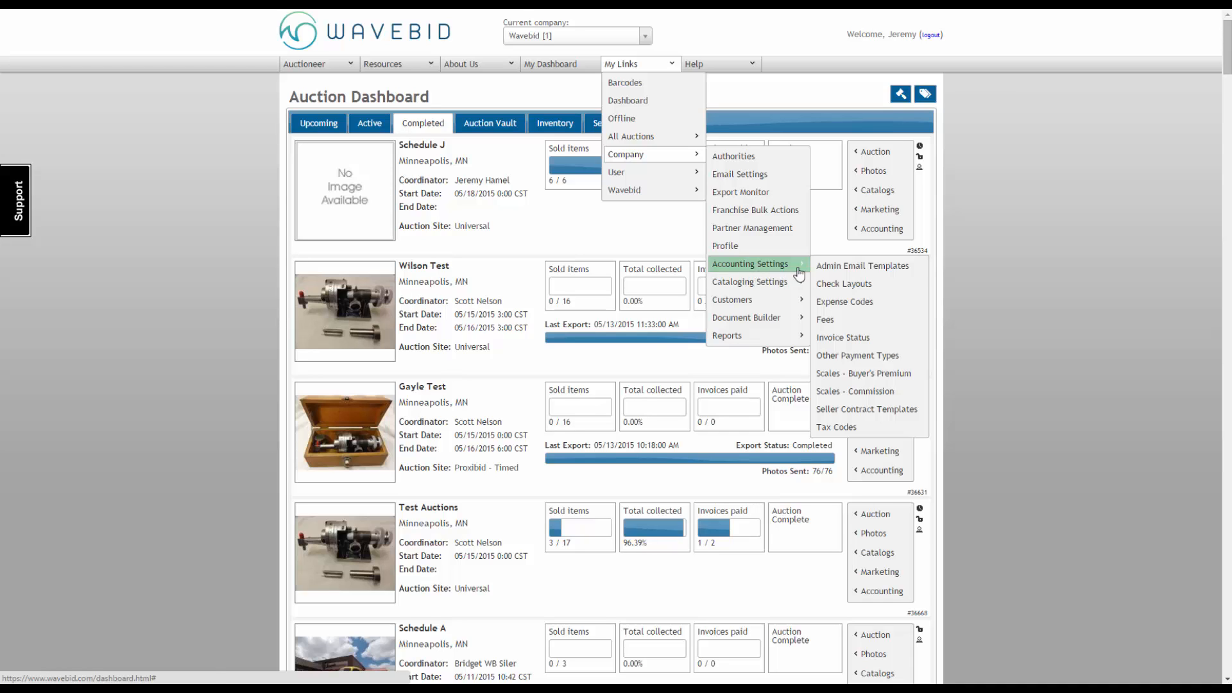
left_click(896, 292)
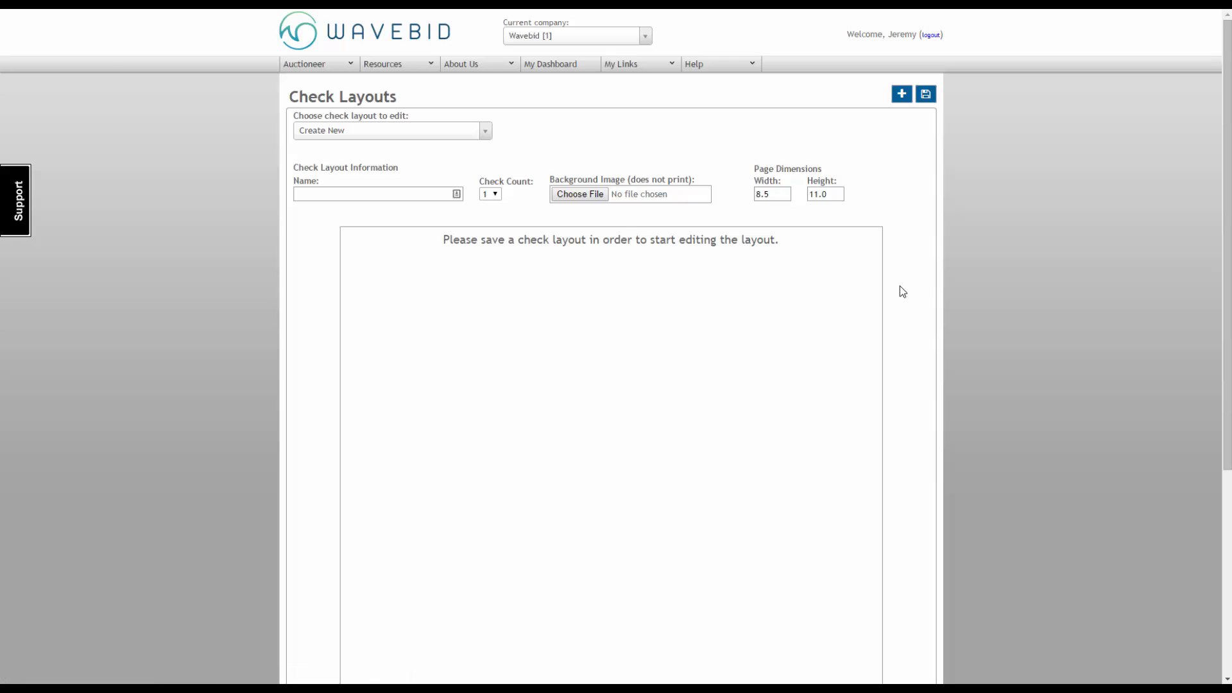
Step: Create and save a check layout named Standard Company Check, using Voided Check.pdf from Downloads as the background image
left_click(319, 196)
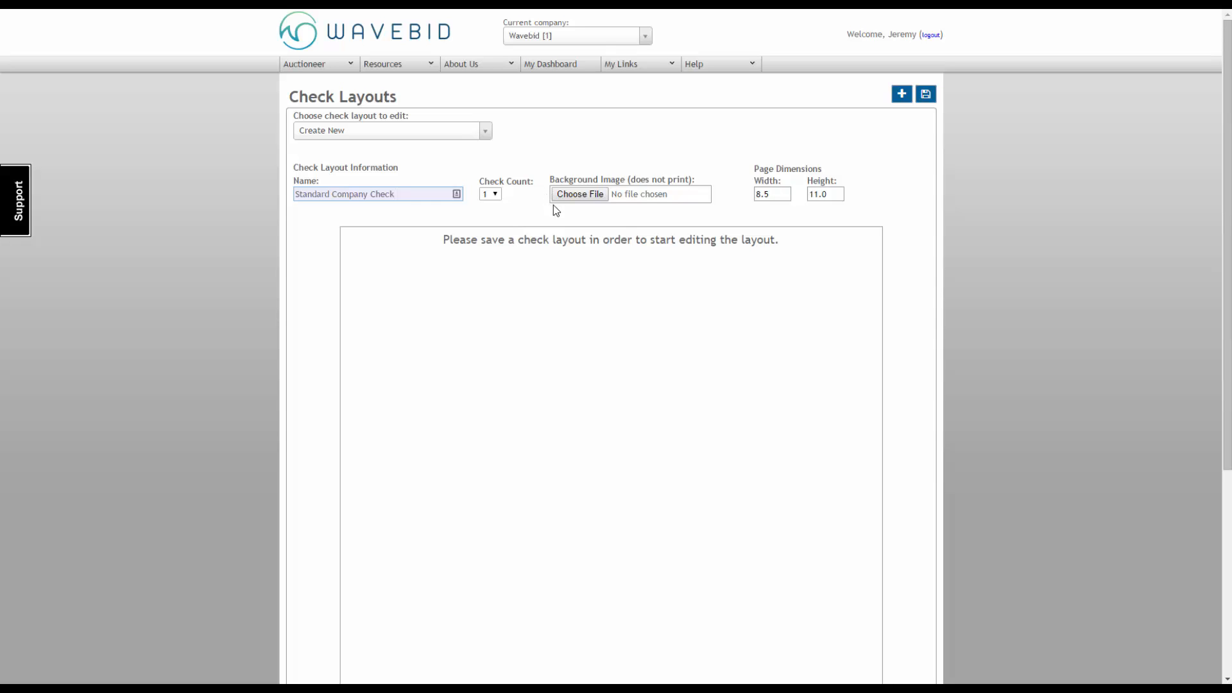
left_click(574, 194)
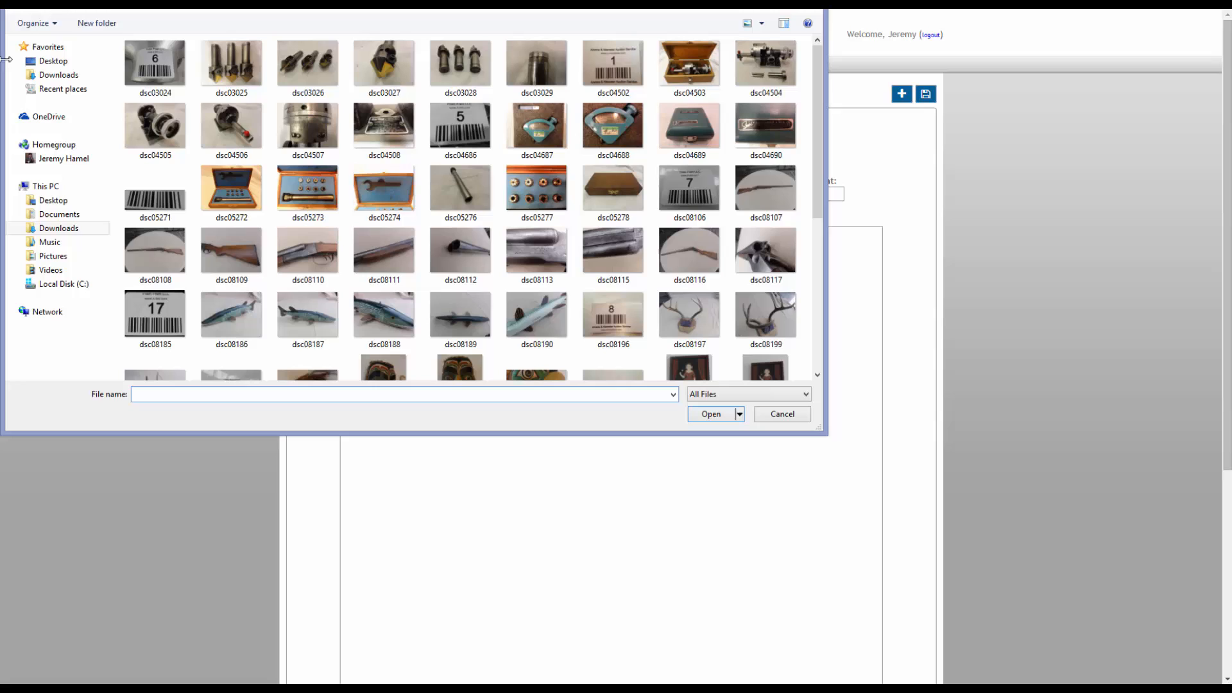
left_click(52, 74)
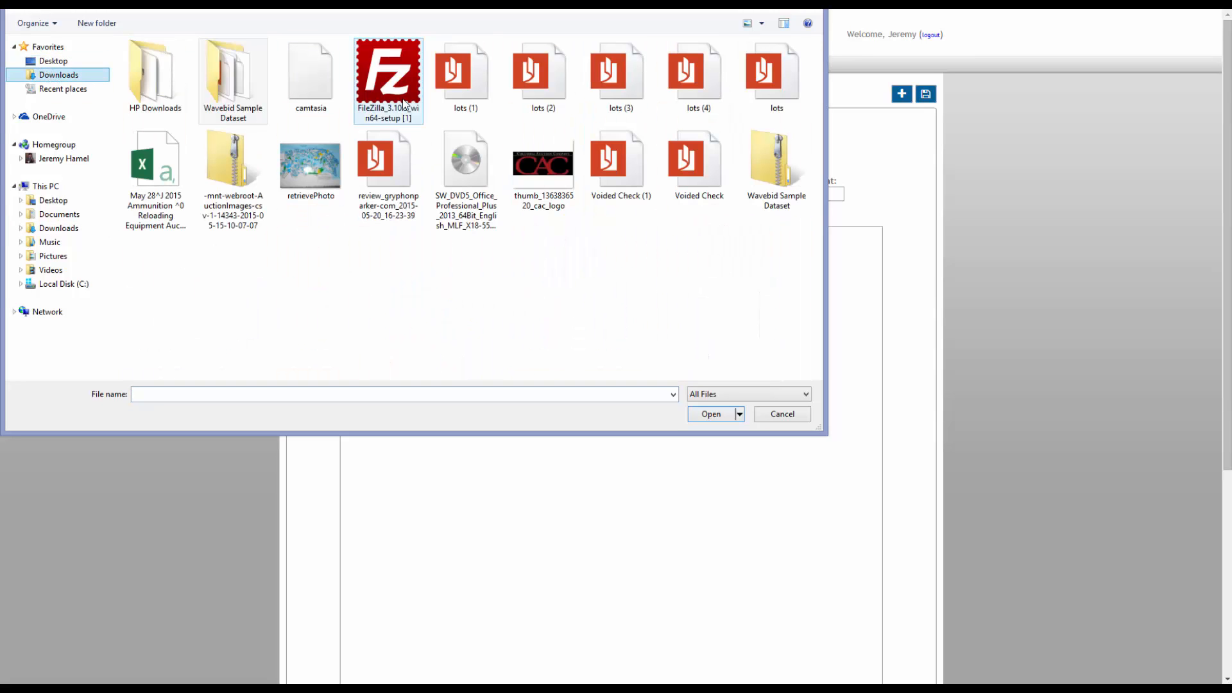
left_click_drag(476, 1, 488, 72)
left_click(700, 254)
left_click(739, 503)
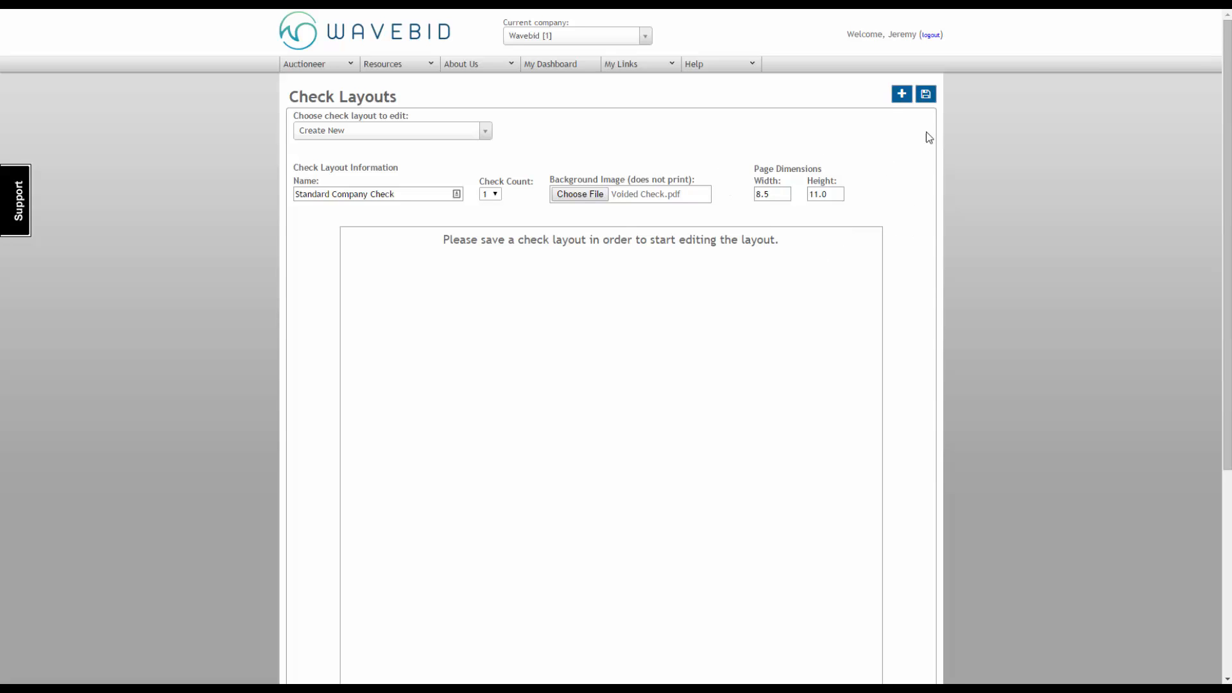
left_click(926, 97)
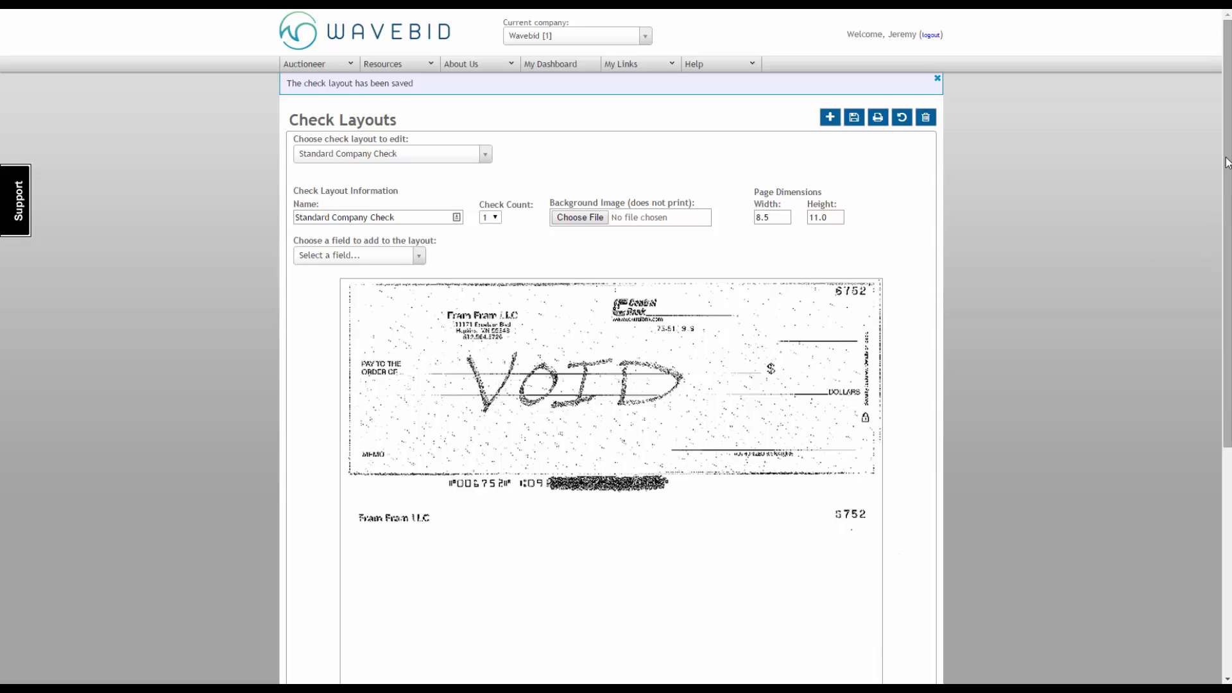
Step: Add the Date field to the layout and place it on the voided check's date line
left_click_drag(1225, 162, 1228, 242)
left_click(418, 133)
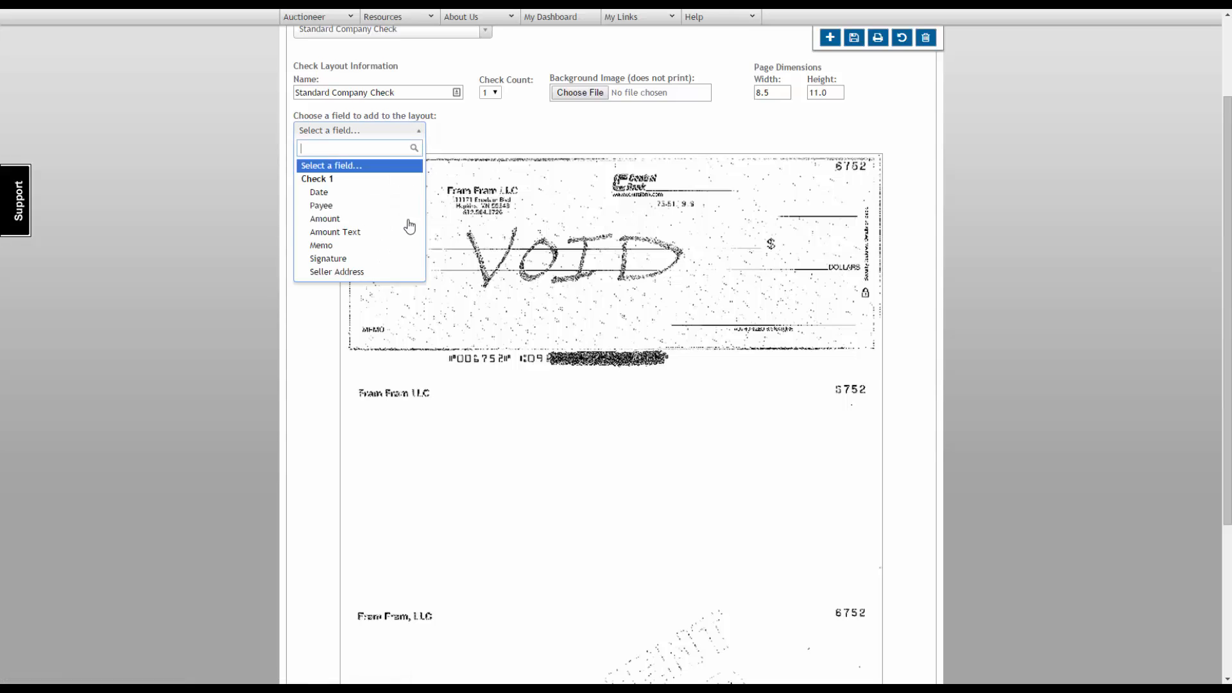
left_click(338, 193)
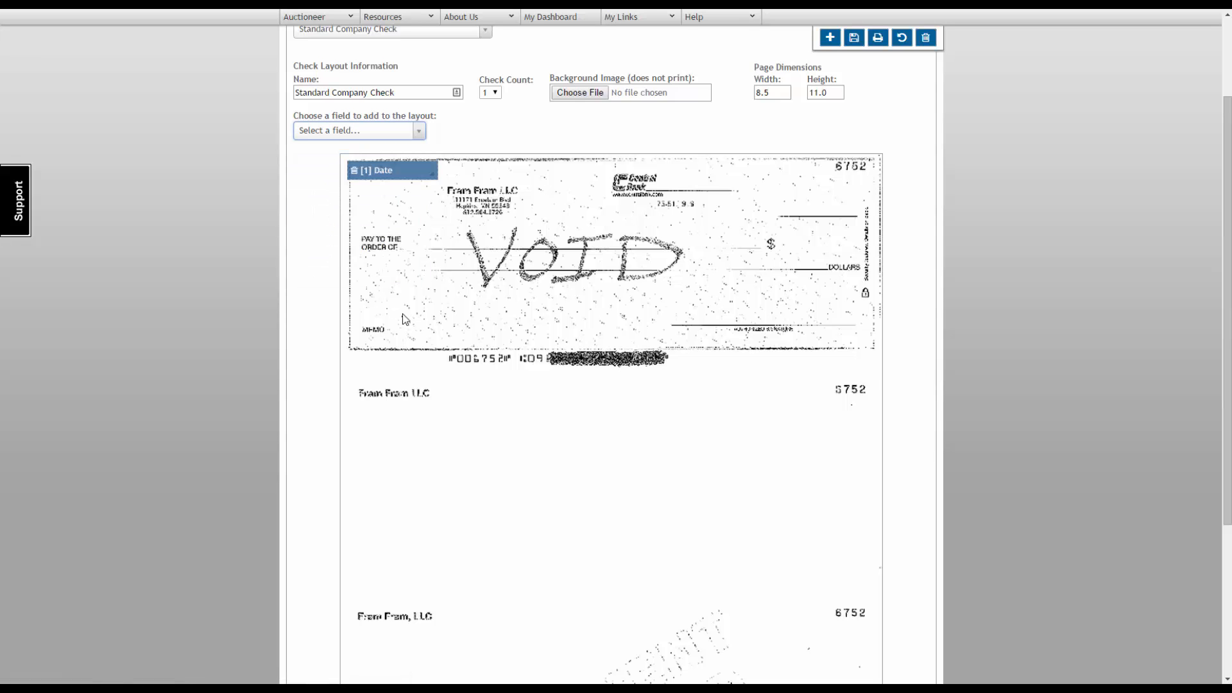
left_click_drag(378, 171, 804, 206)
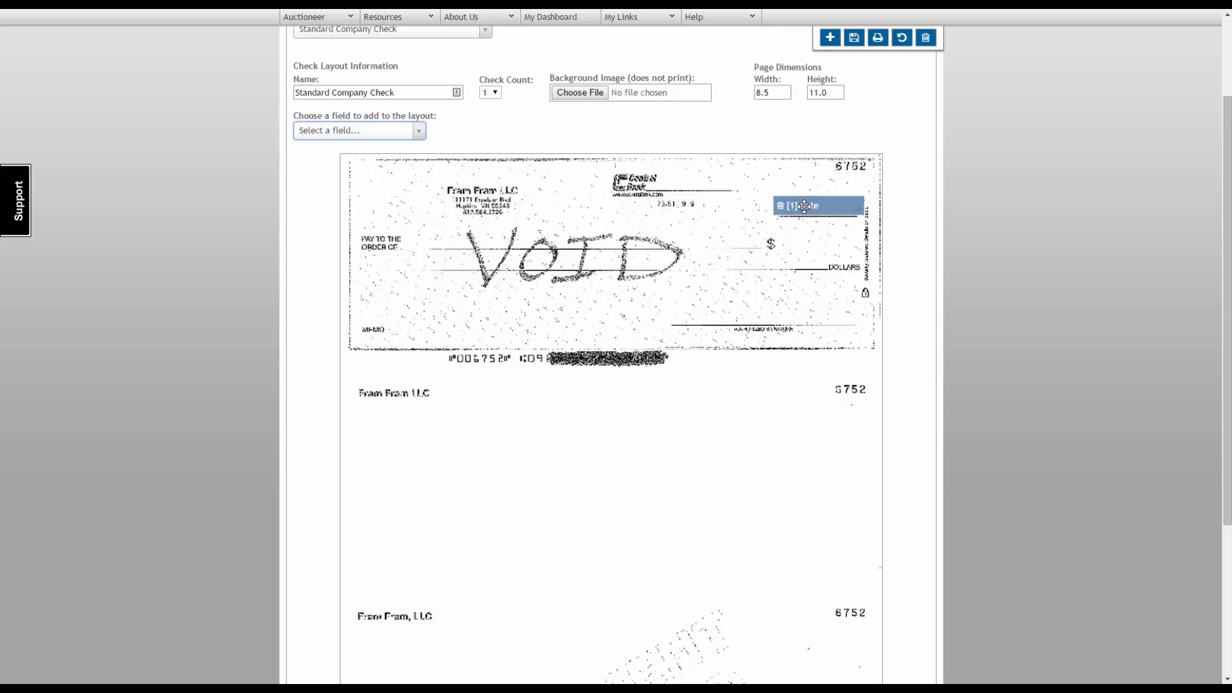
left_click_drag(803, 206, 803, 205)
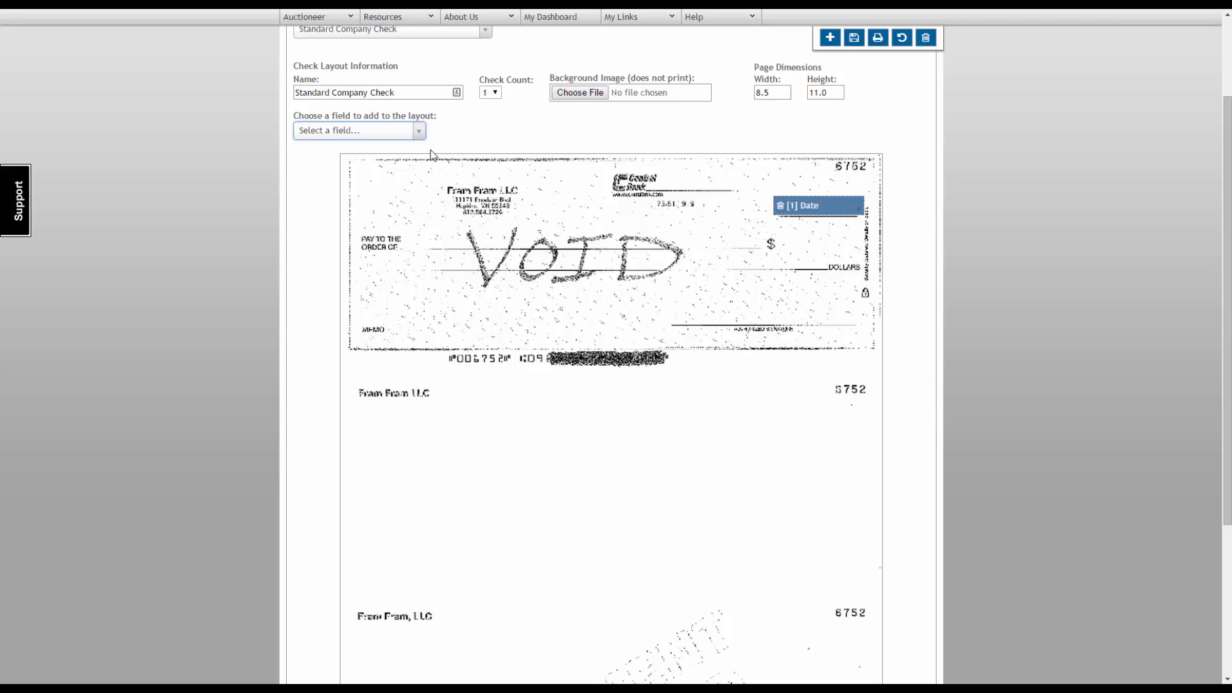
Step: Add the Amount field beside the check's dollar sign and the Amount Text field on the written-amount line
left_click(418, 132)
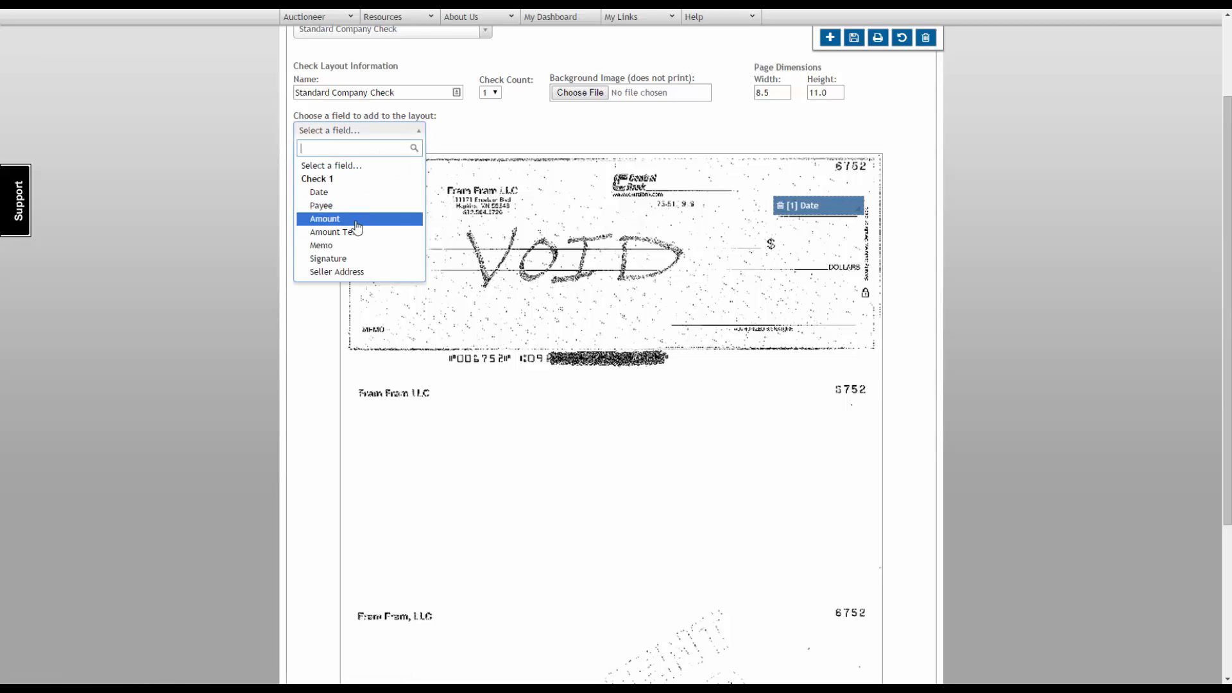
left_click(315, 221)
left_click_drag(418, 184, 812, 245)
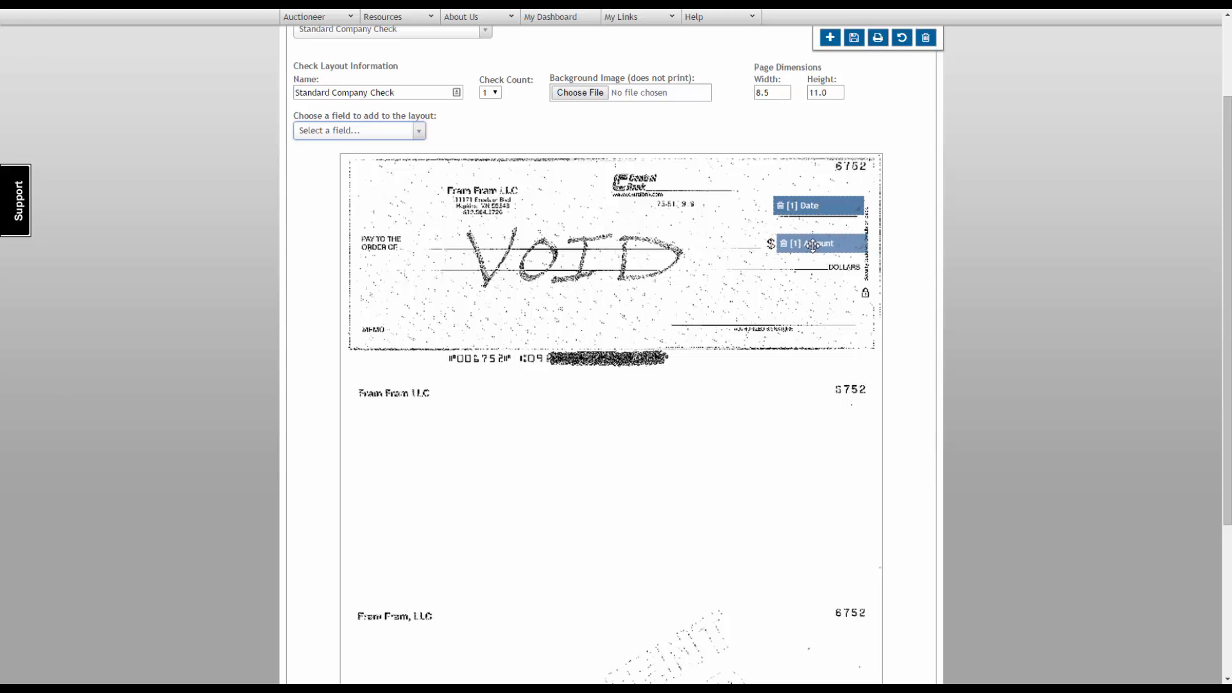
left_click(420, 136)
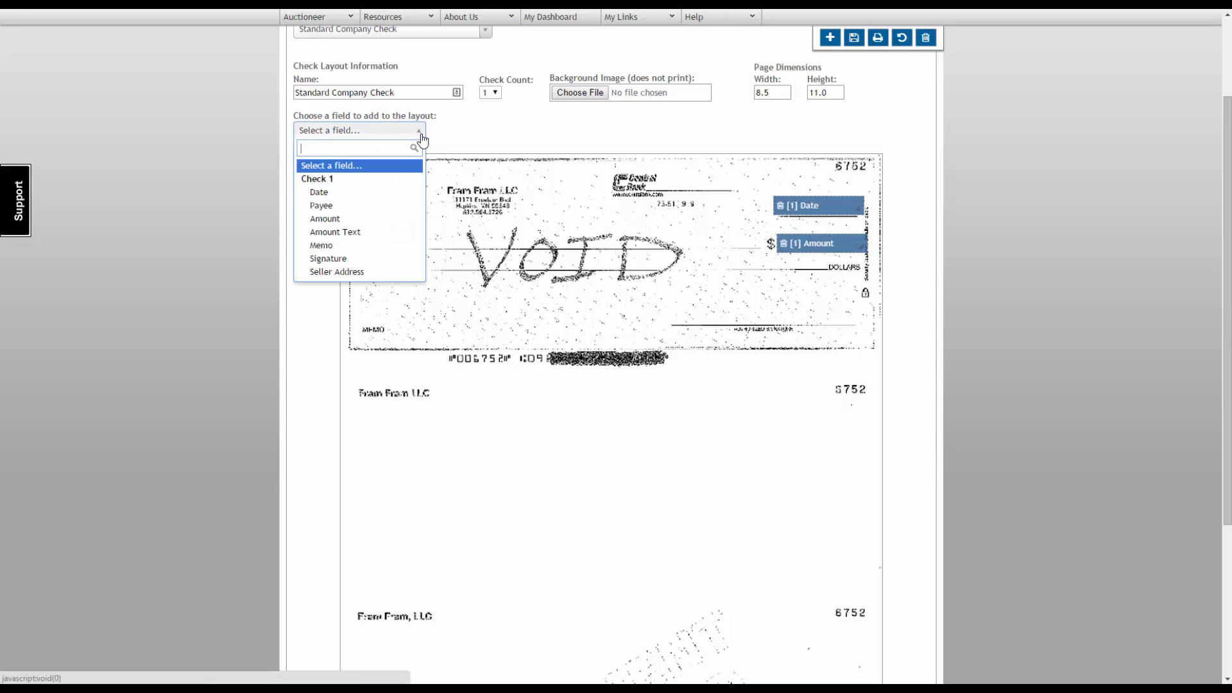
left_click(334, 234)
left_click_drag(385, 172, 574, 260)
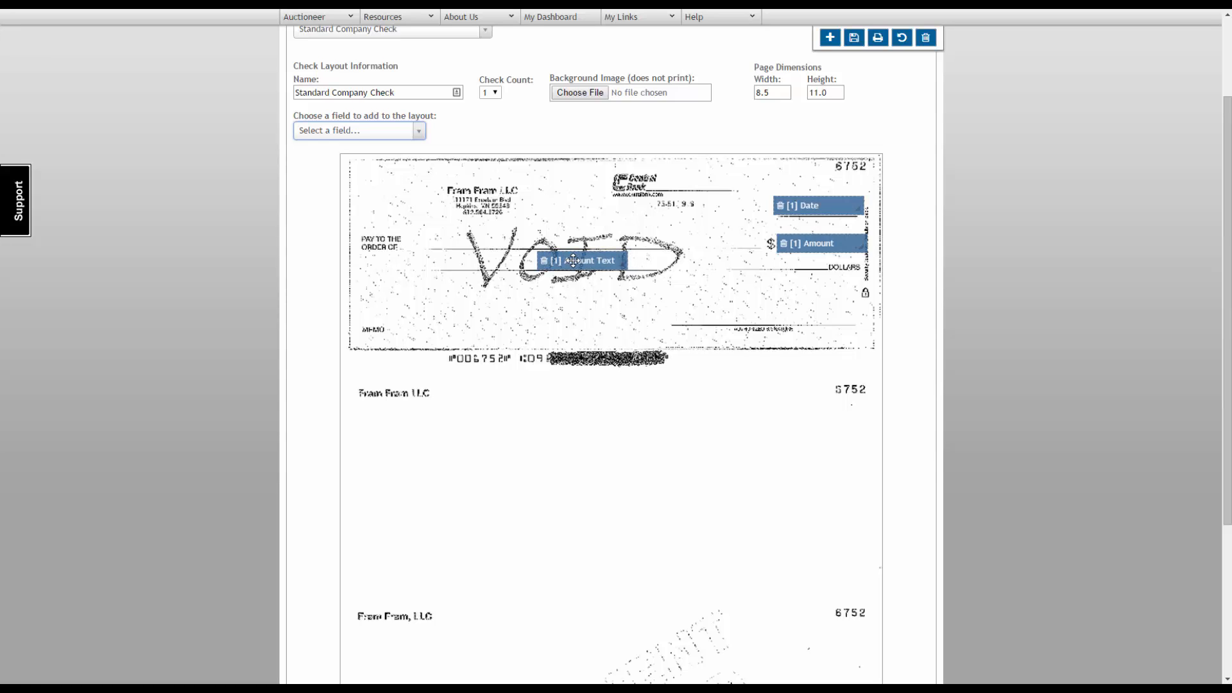
Step: Add the Memo field next to the check's memo label and the Signature field on the signature line
left_click(419, 135)
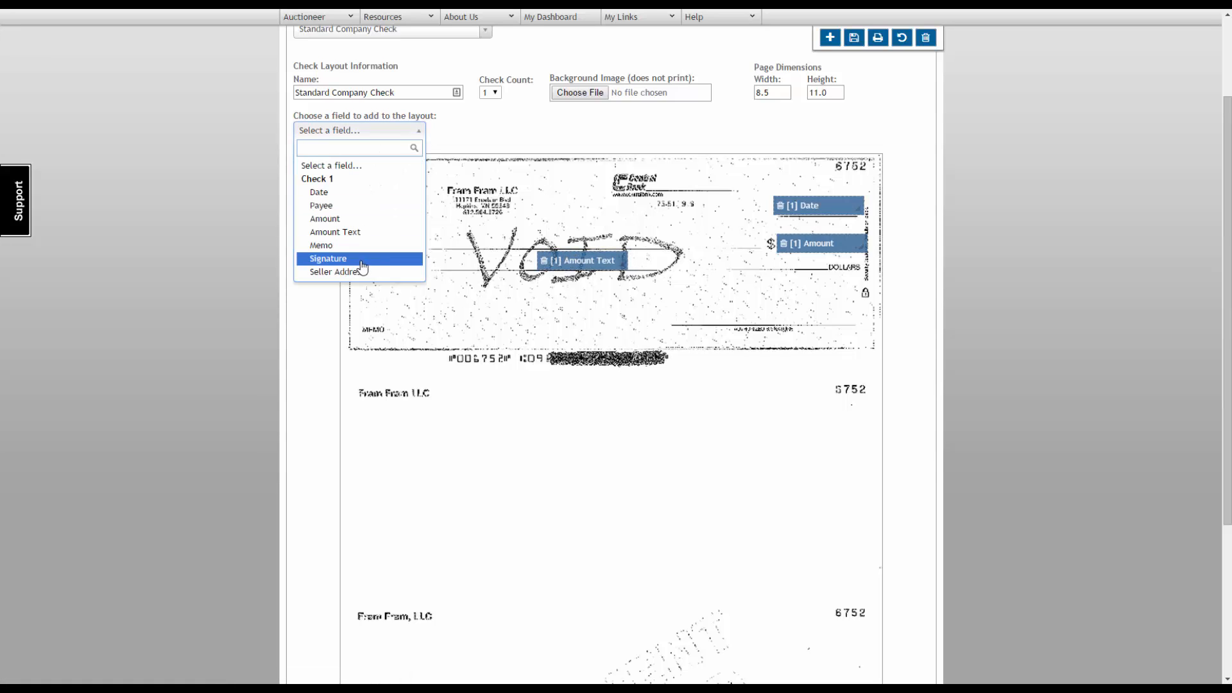
left_click(385, 245)
left_click_drag(385, 171, 435, 325)
left_click(419, 131)
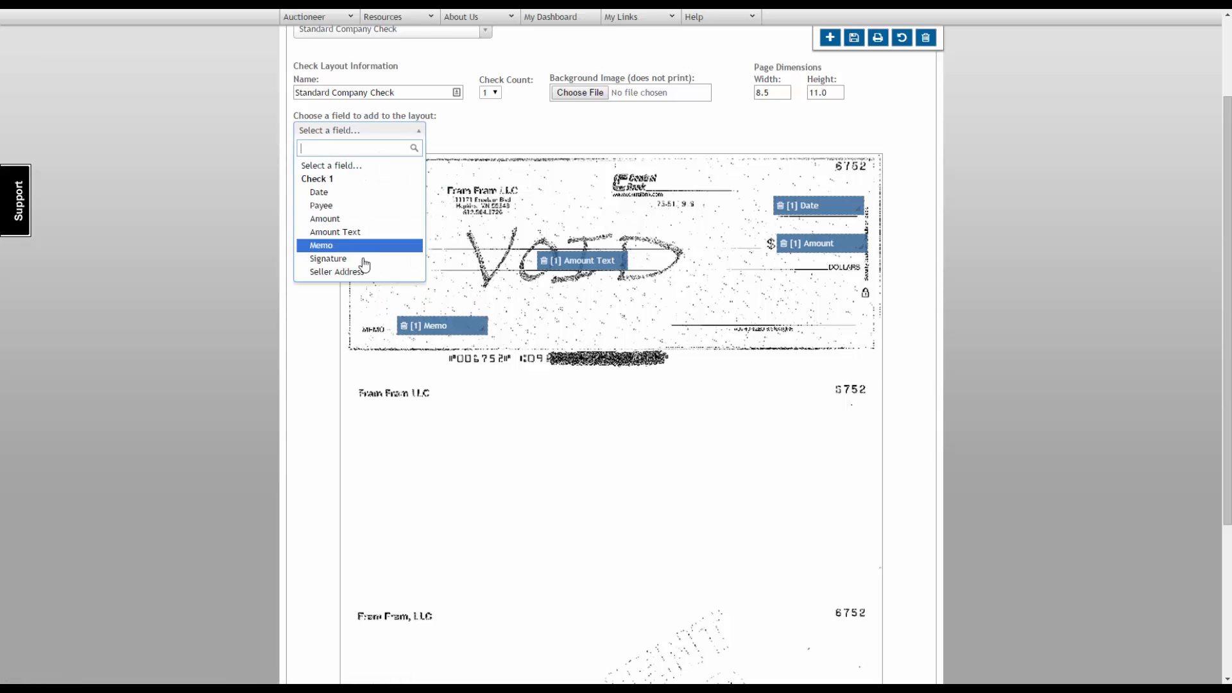
left_click(376, 259)
left_click_drag(384, 171, 731, 316)
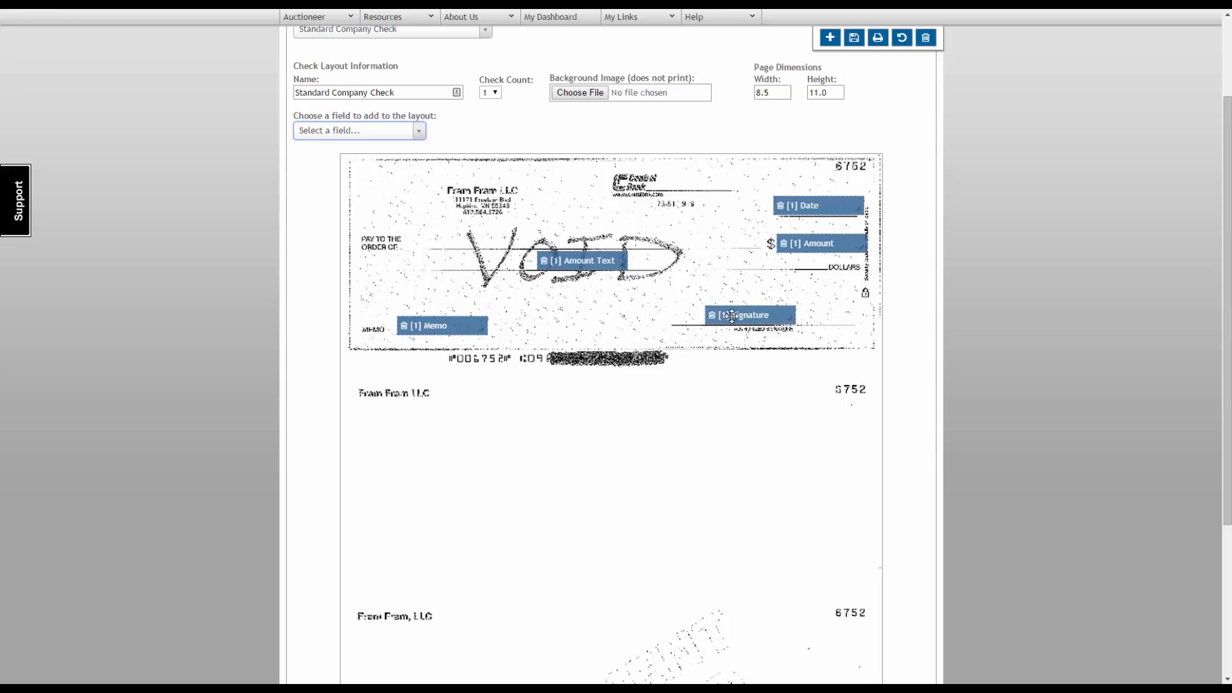
Step: Add the Payee field and place it on the check's "Pay to the order of" line
left_click(418, 132)
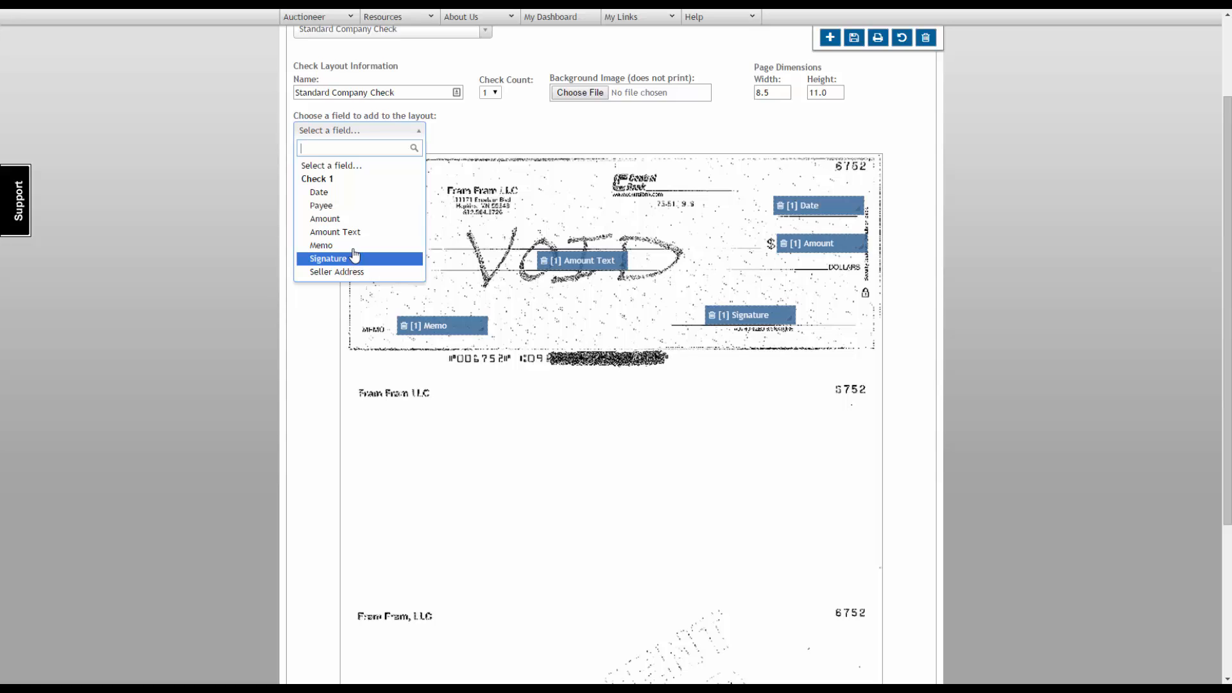
left_click(334, 206)
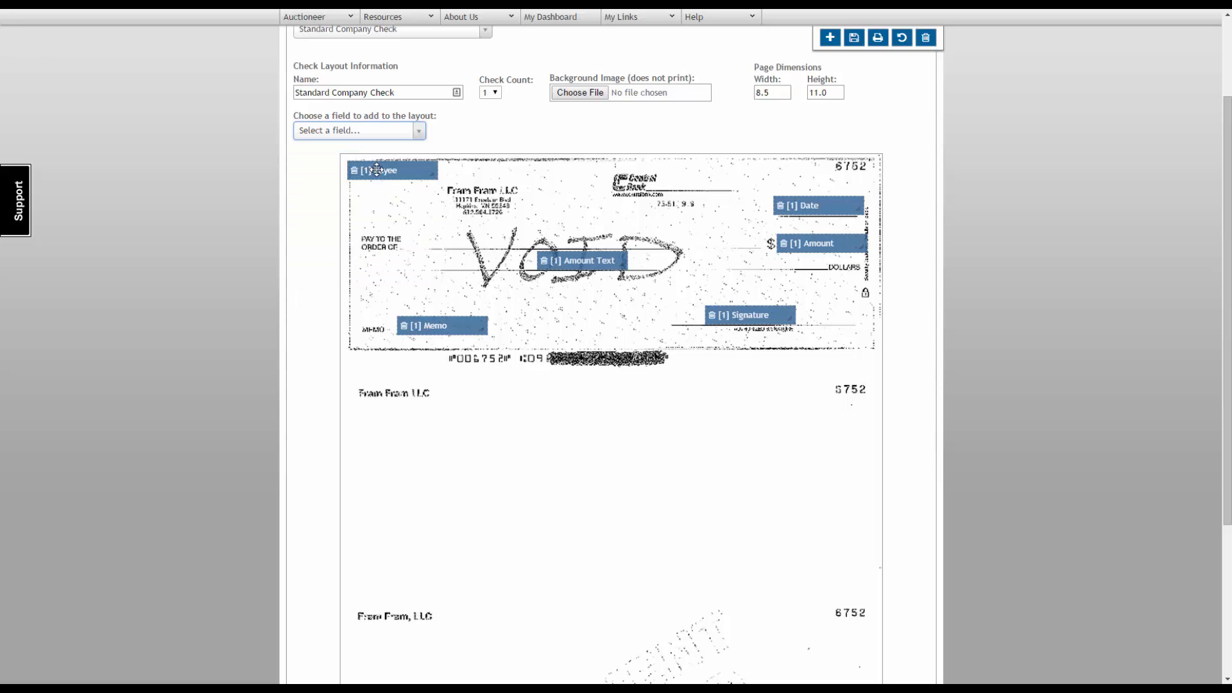
left_click_drag(377, 169, 457, 235)
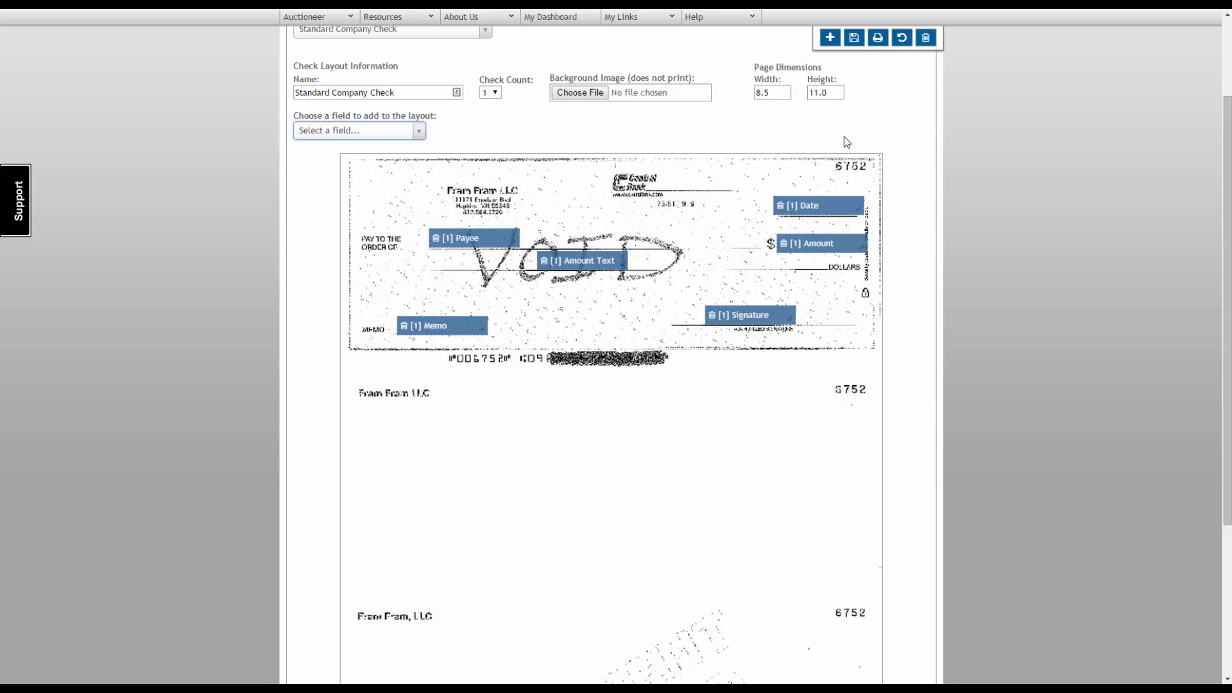
Step: Save the check layout, view its sample printout to check the field positions, and close the sample
left_click(854, 37)
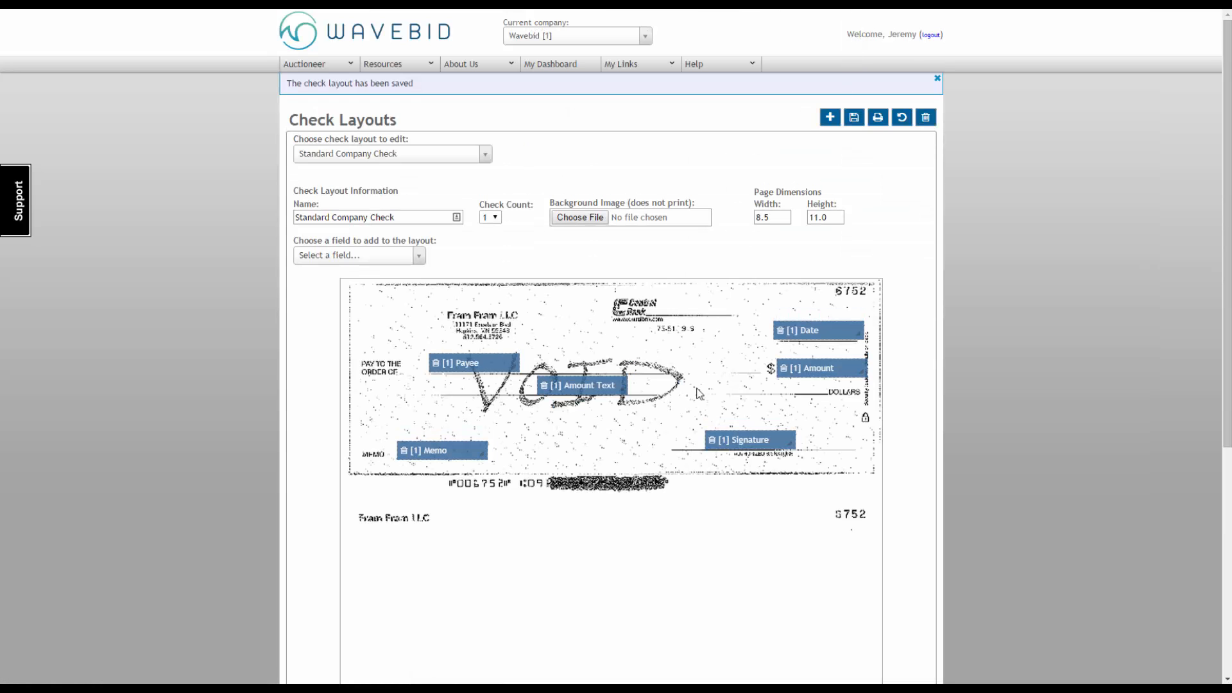
left_click(879, 124)
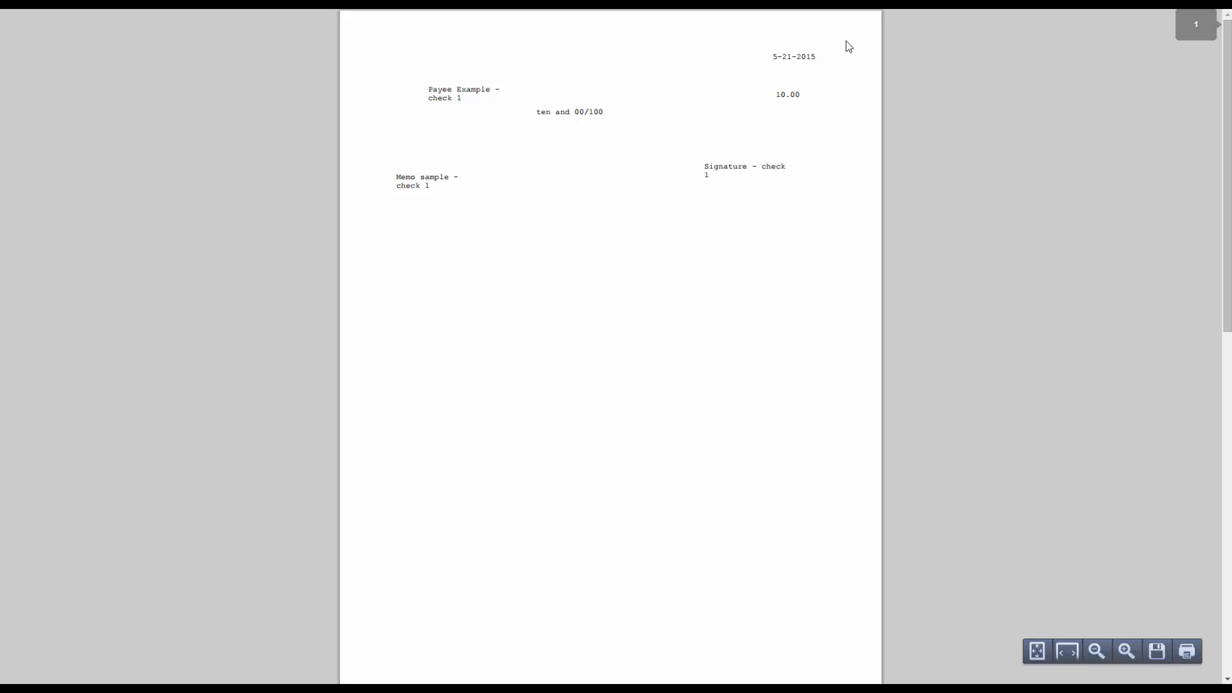
key("ctrl+w")
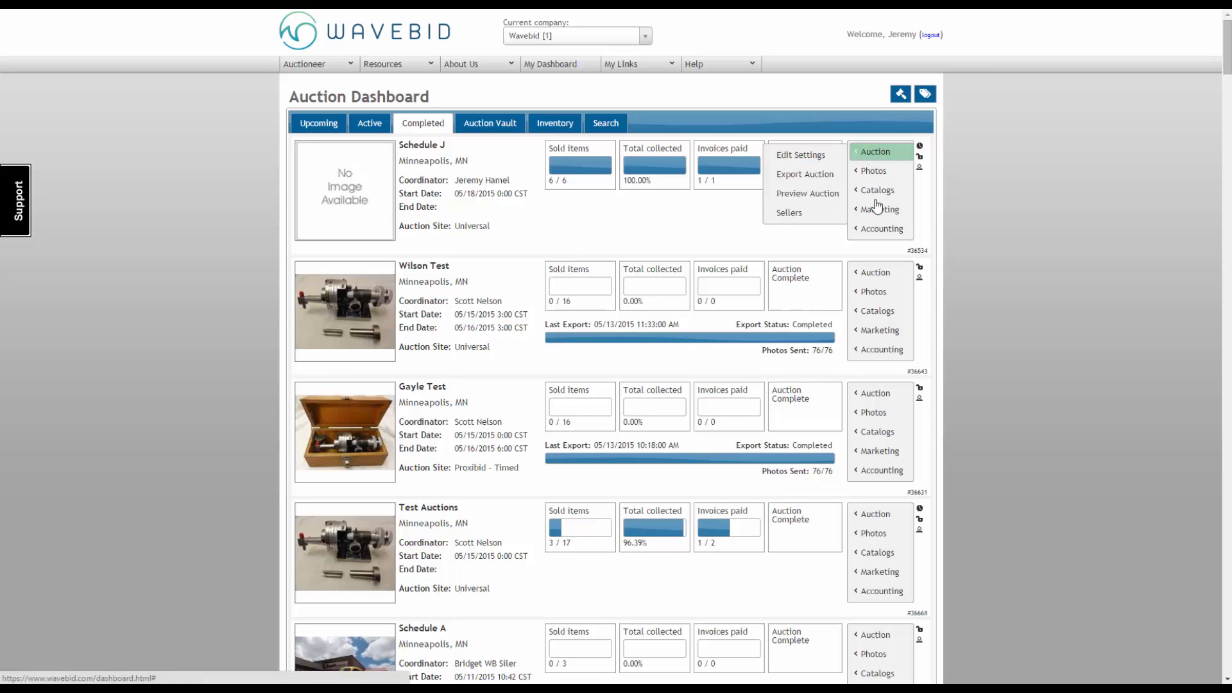
Step: Open the Schedule J auction's Seller Summary, view its print options, and open the last listed seller's settlement
mouse_move(873, 232)
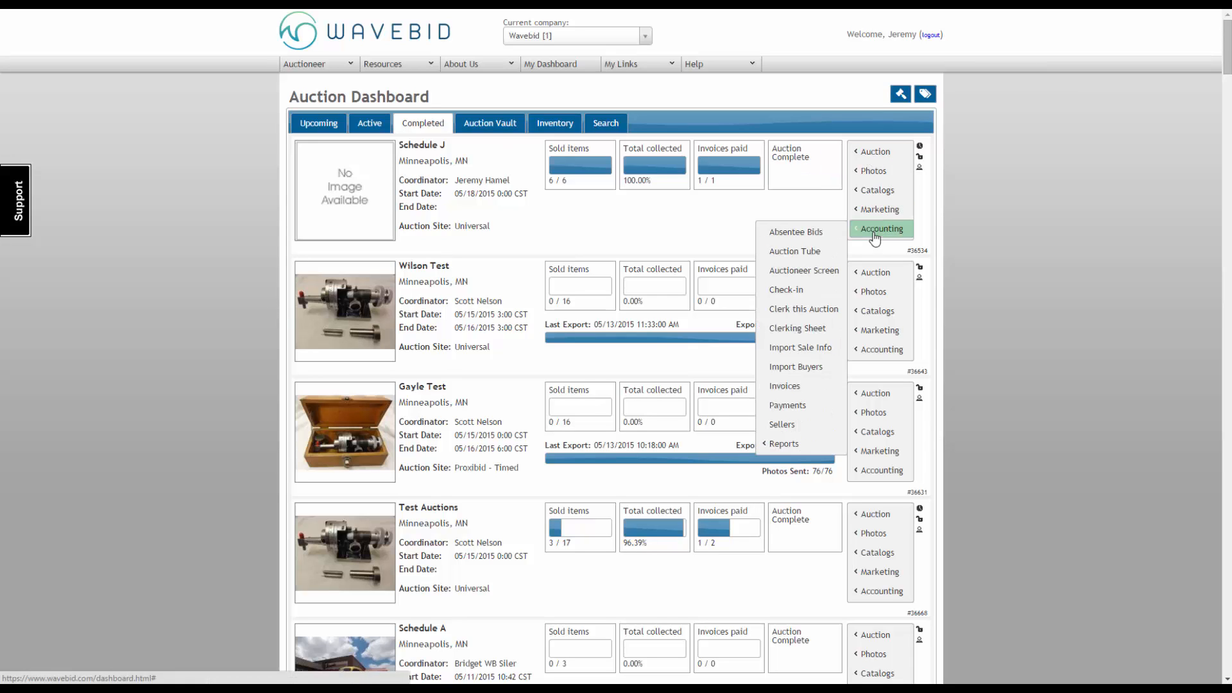
left_click(789, 427)
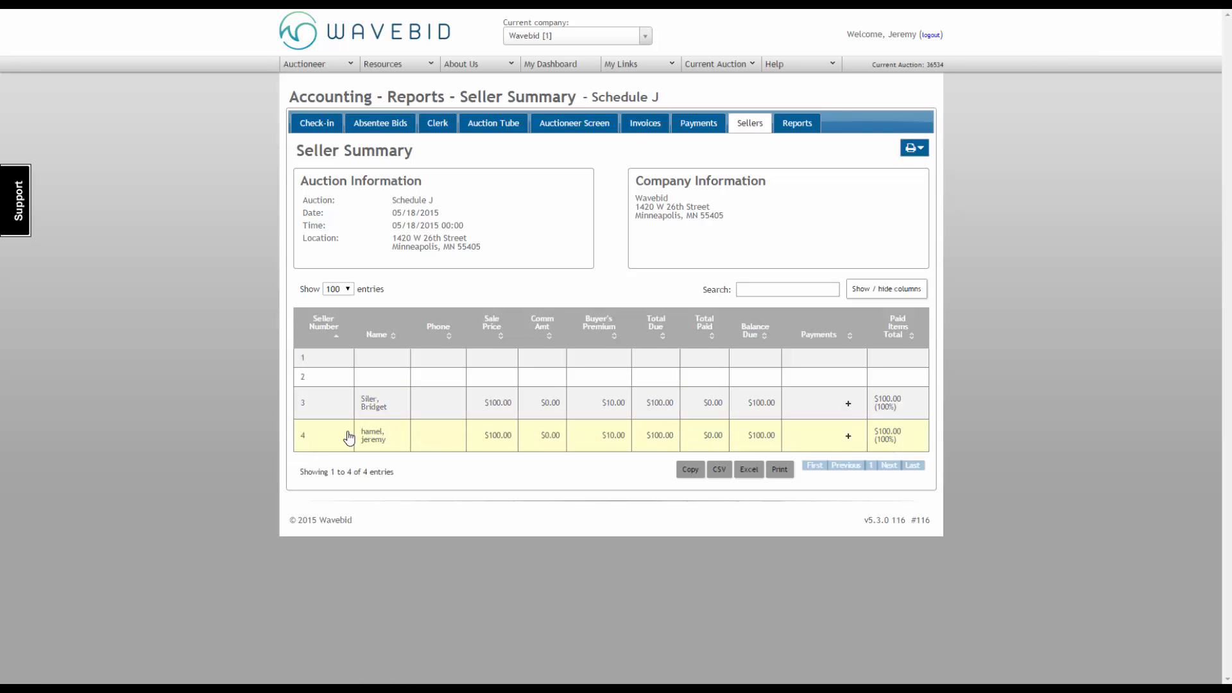
left_click(916, 151)
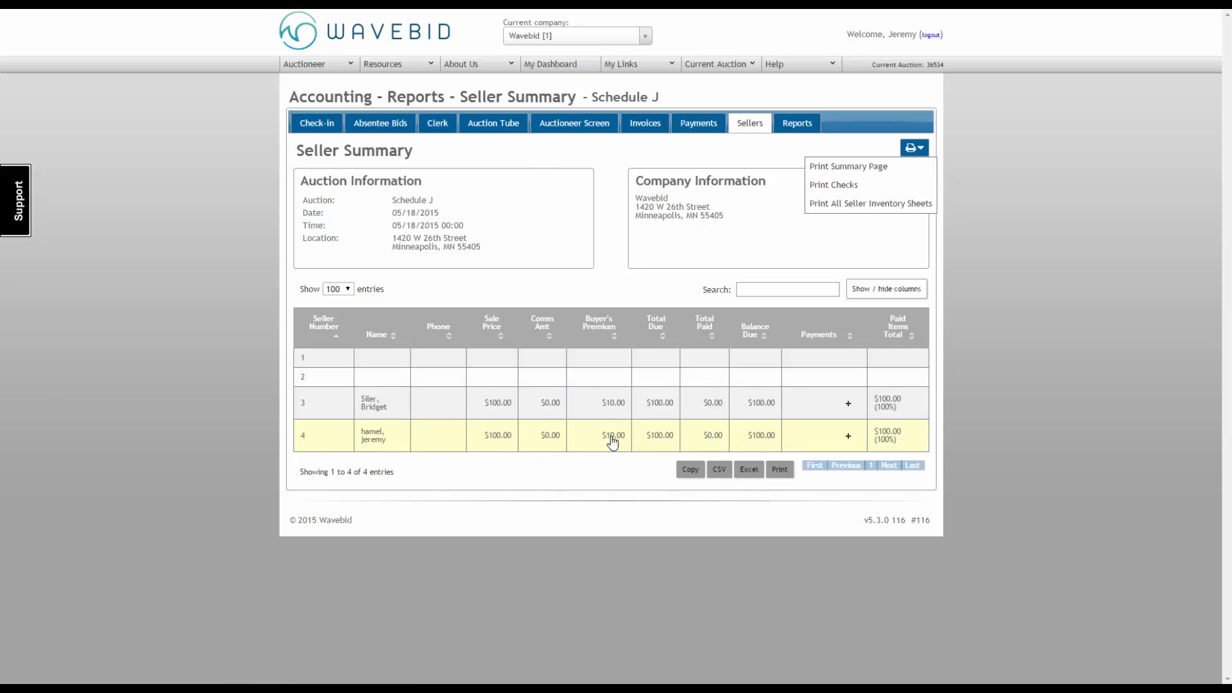
left_click(405, 450)
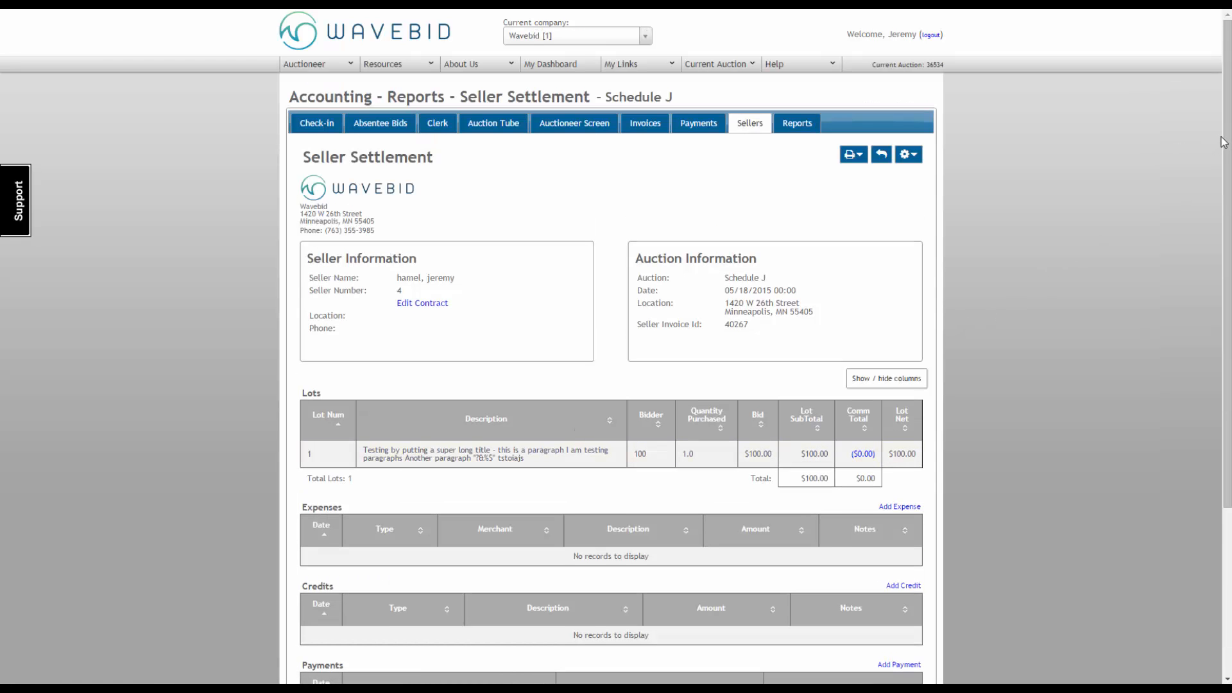
Step: Start a check printout from the seller settlement with the Standard Company Check layout and check number 4321
scroll(1224, 141, "down", 3)
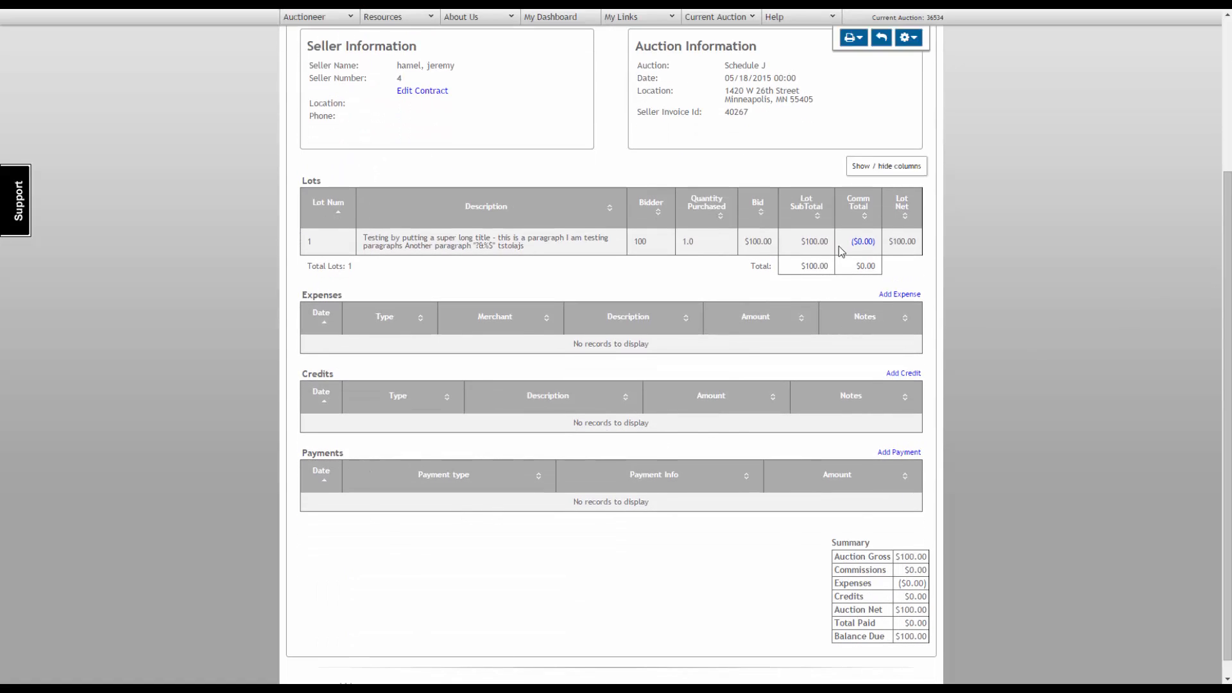
left_click(857, 39)
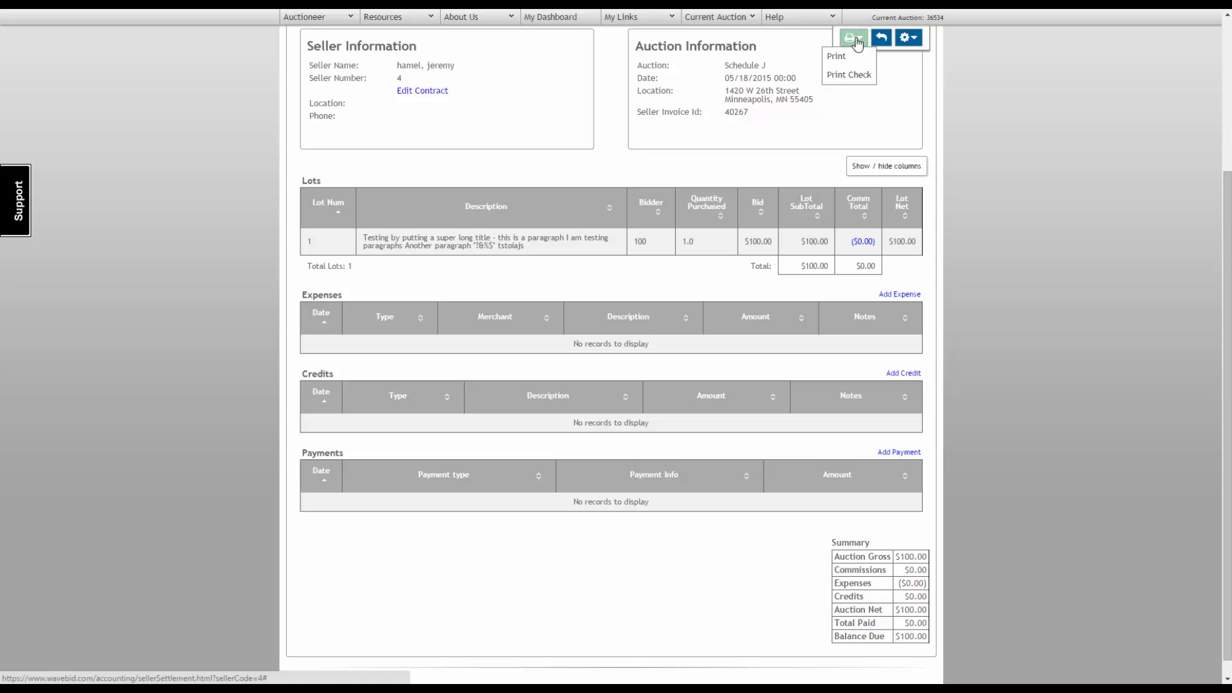
left_click(861, 75)
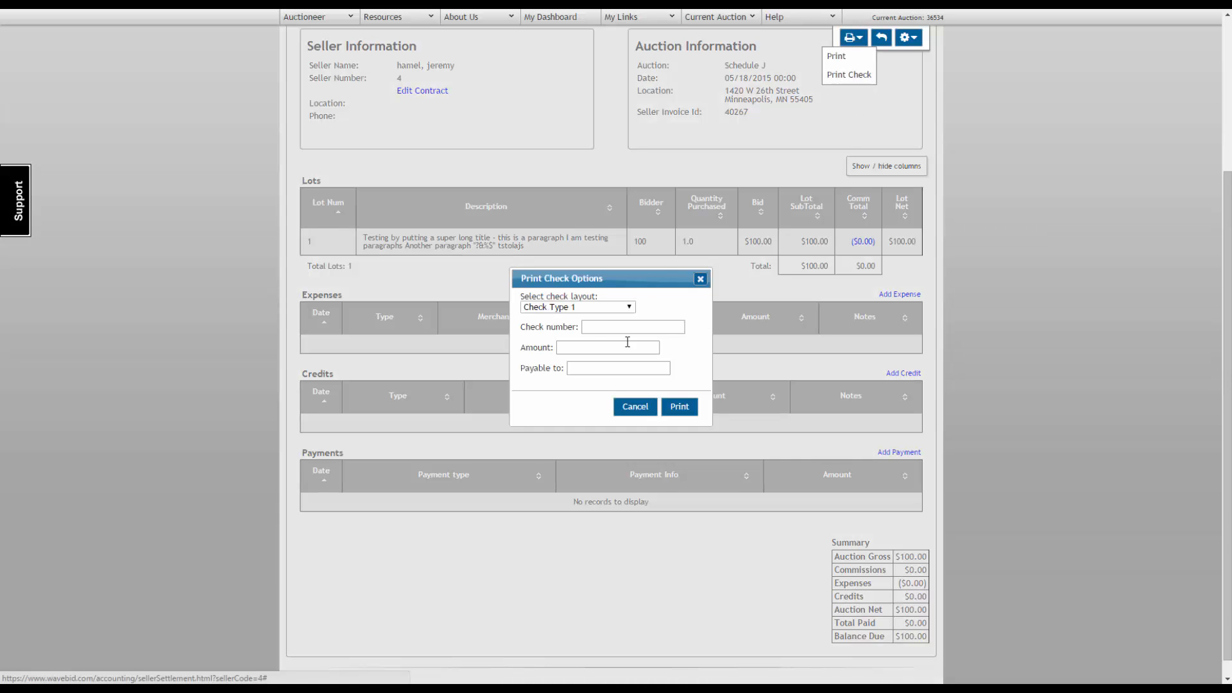
left_click(580, 310)
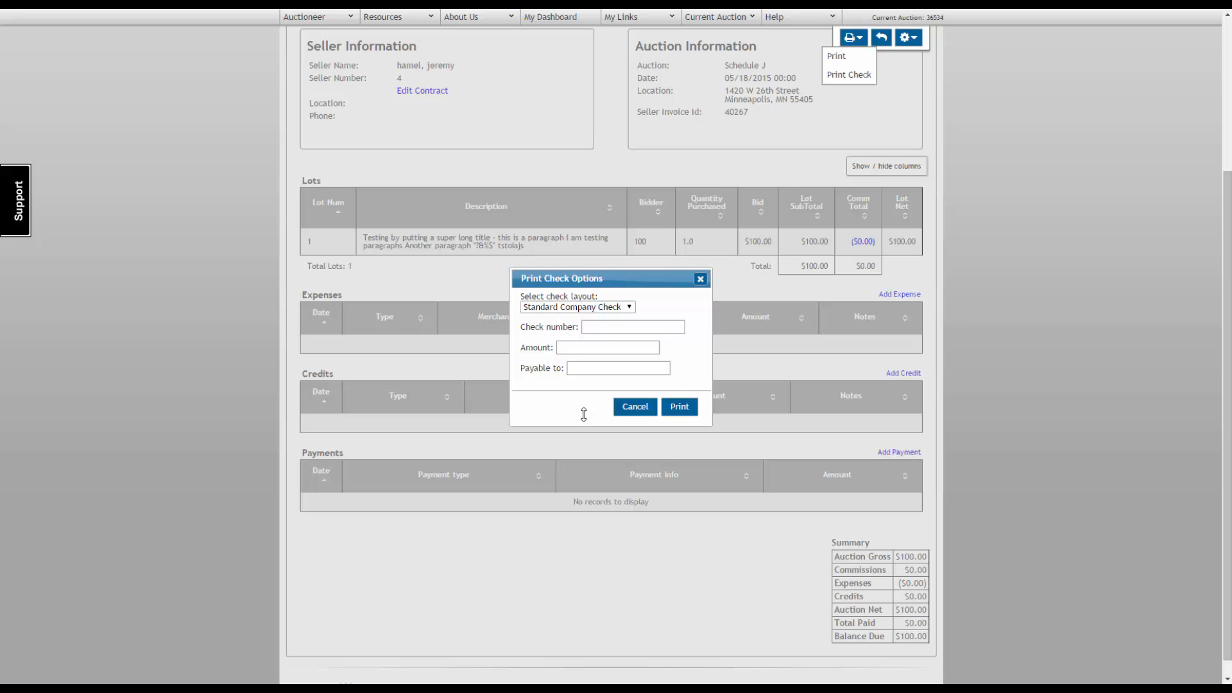
left_click(613, 328)
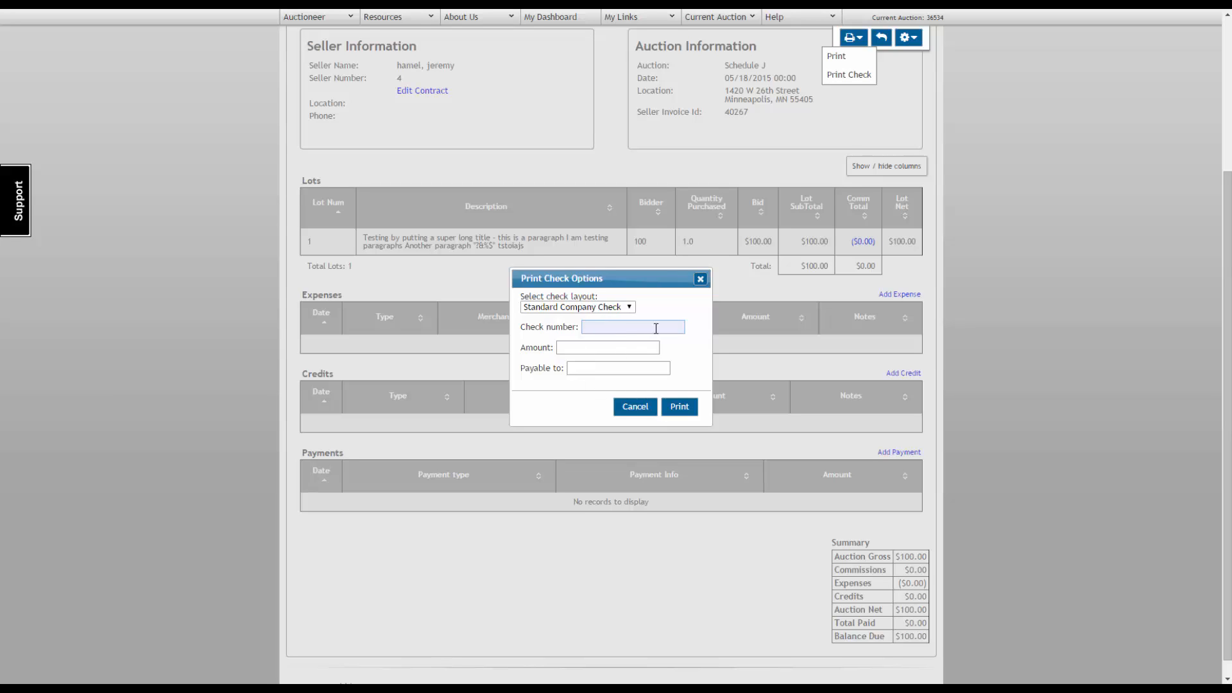
type("4321")
Step: Set the check amount to 100 and make it payable to Wavebid
left_click(626, 350)
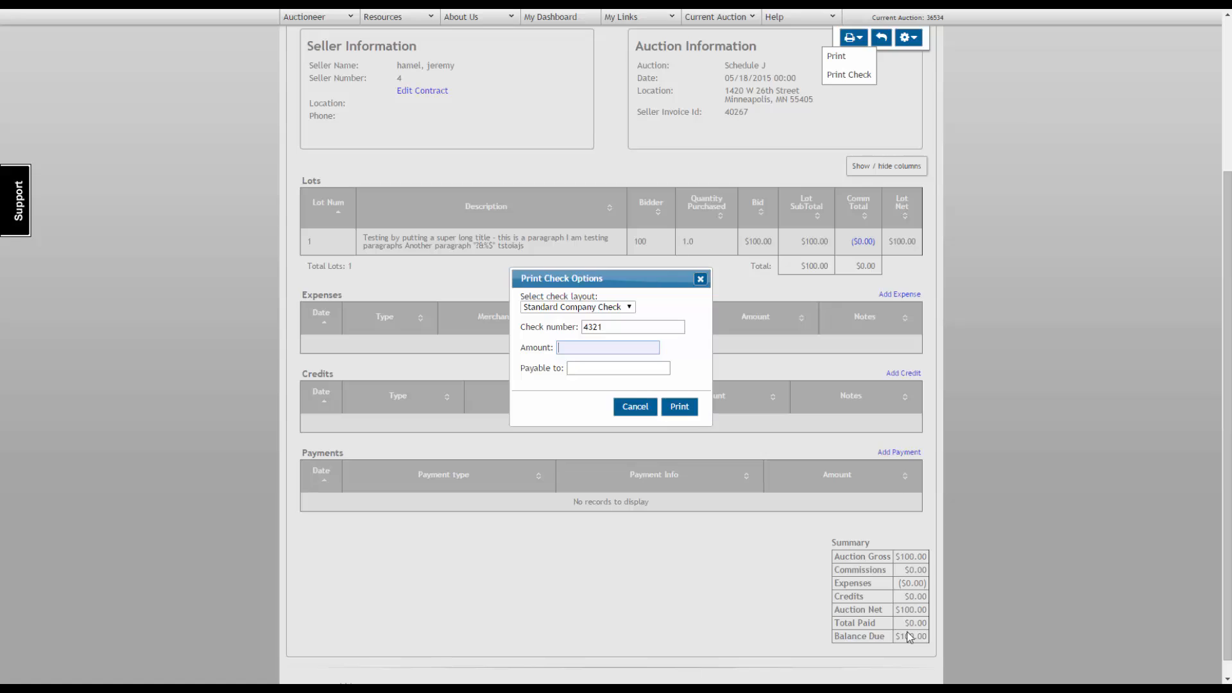
type("100")
left_click(610, 367)
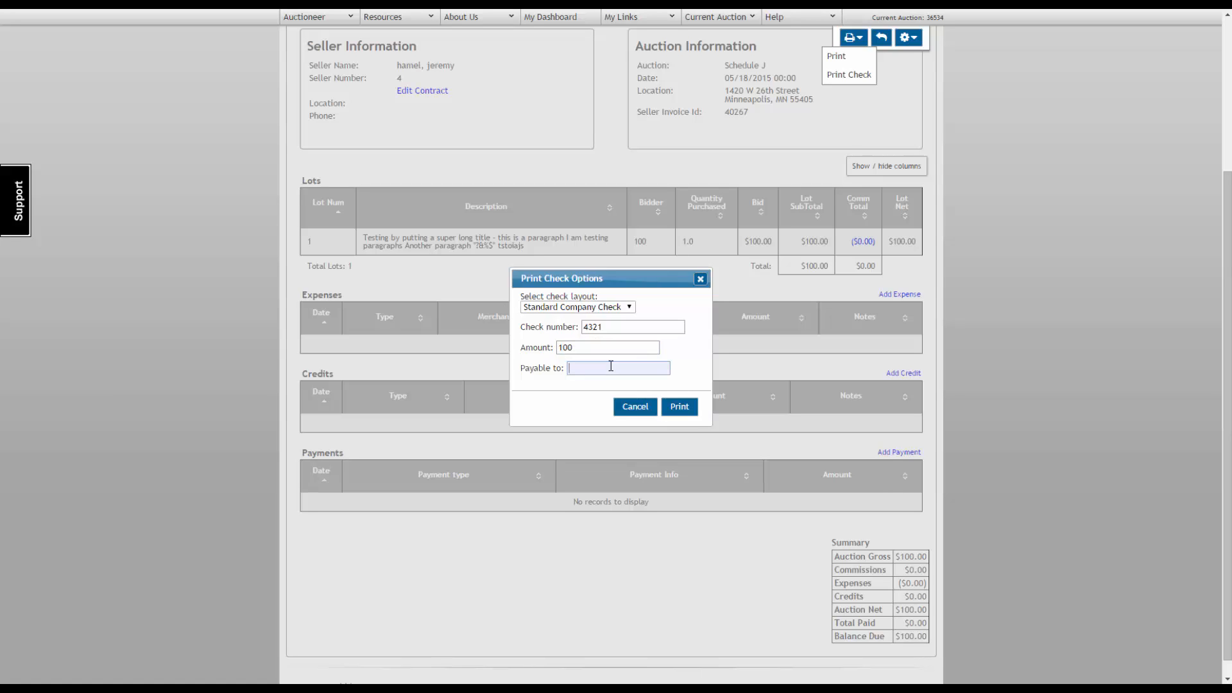
type("Wavebid")
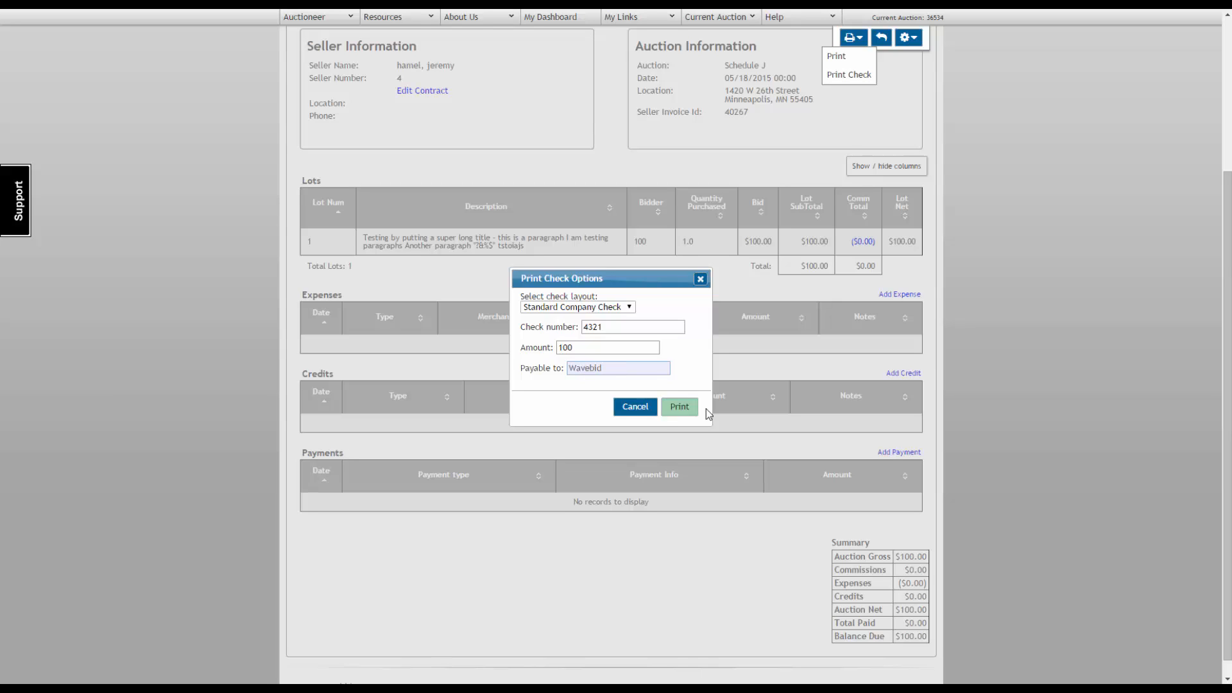
Step: Generate the seller's check and open the print dialog for the resulting document
left_click(678, 407)
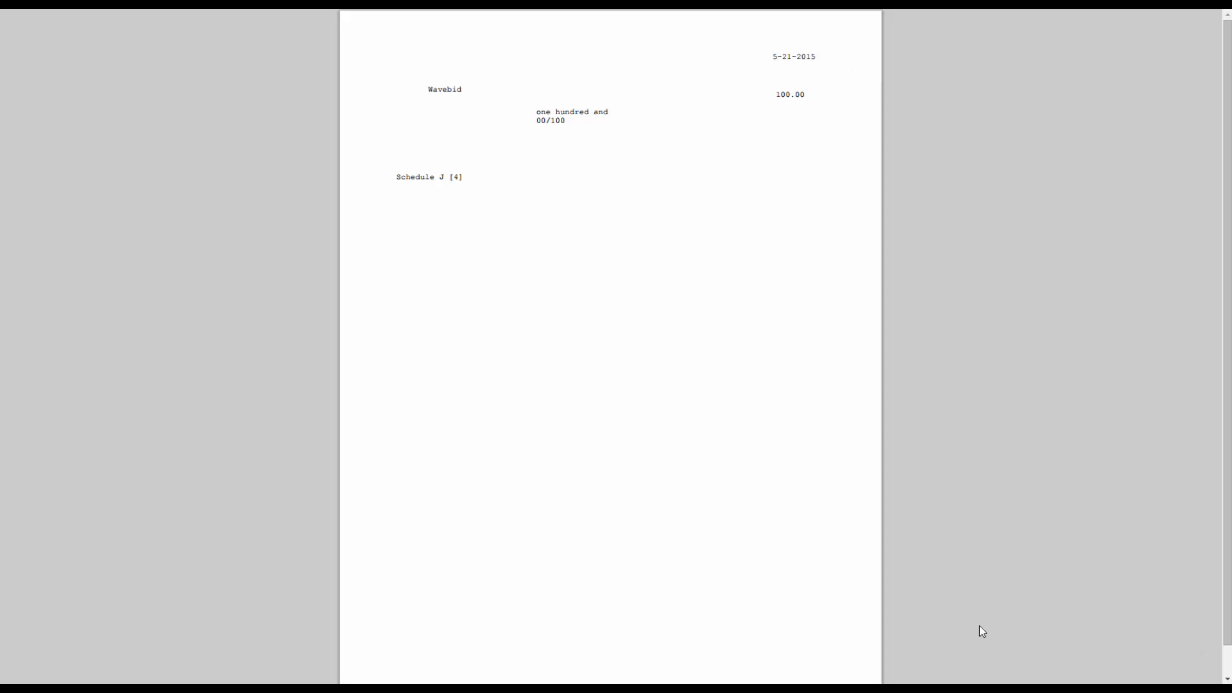
left_click(1188, 653)
key("ctrl+p")
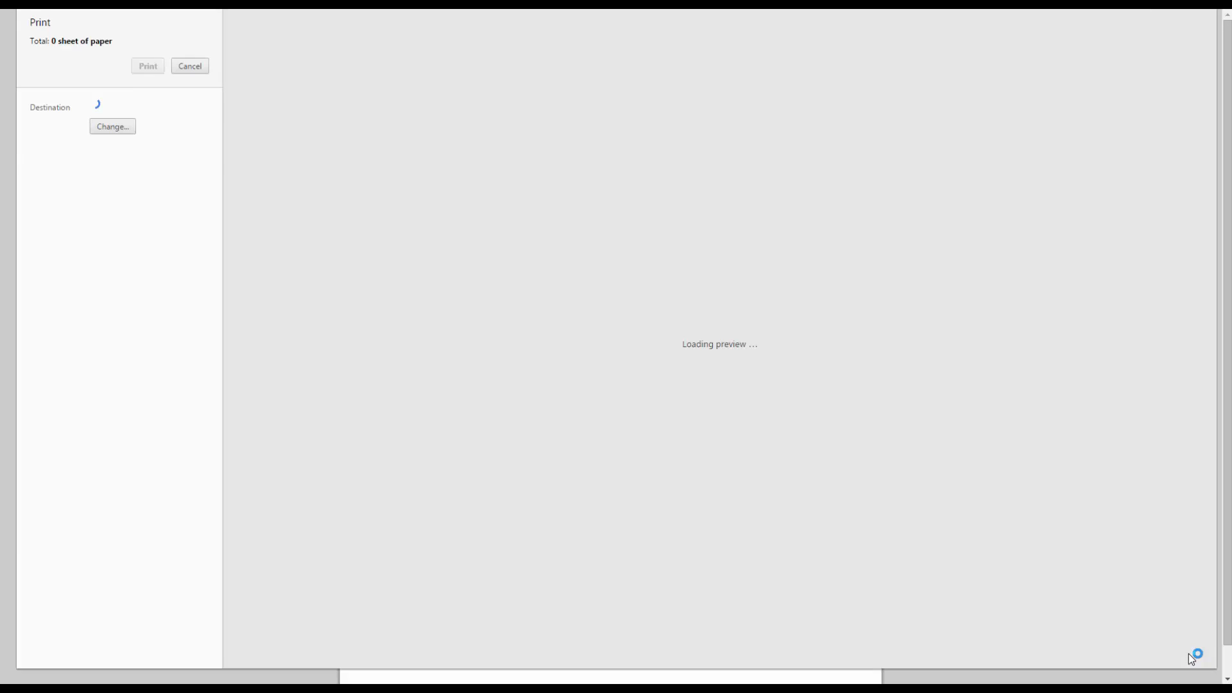